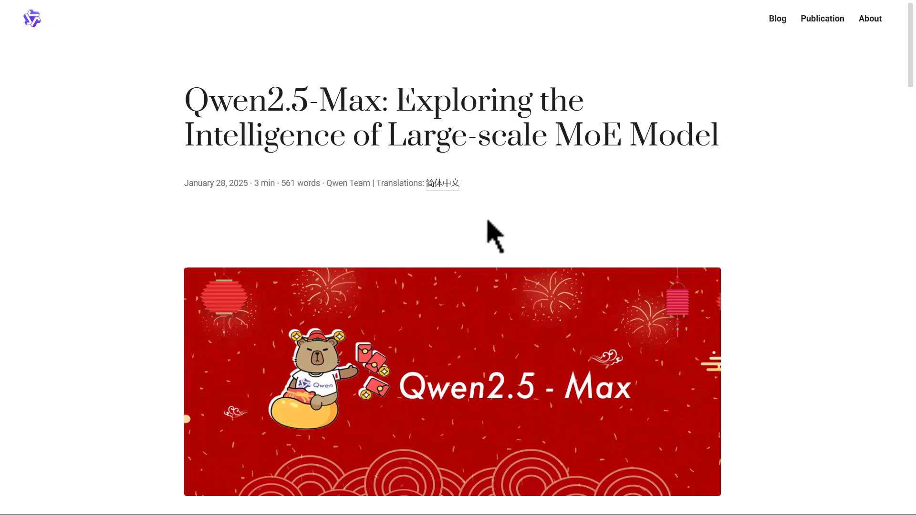
- Scroll to the Qwen2.5-Max intro paragraph, highlight 'large-scale', then clear the highlight
{"action": "scroll", "coordinate": [482, 238], "scroll_direction": "down", "scroll_amount": 10}
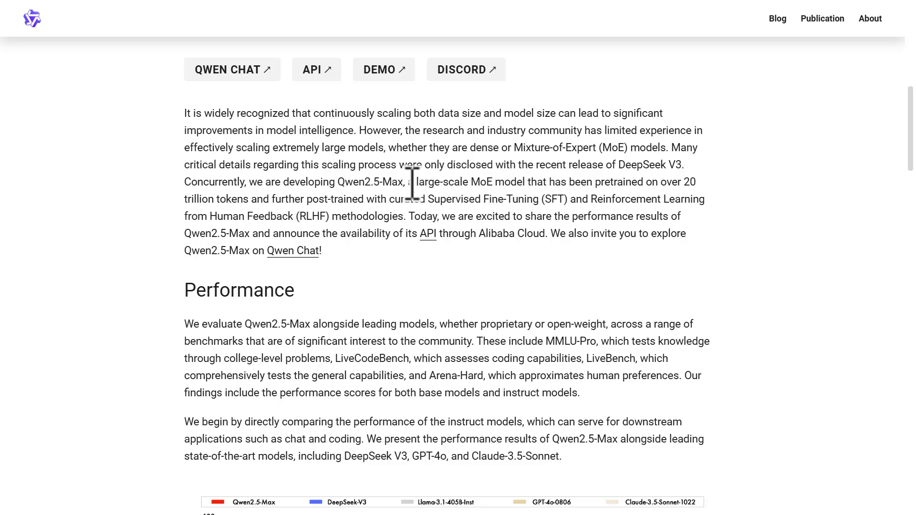
{"action": "left_click_drag", "start_coordinate": [415, 184], "coordinate": [472, 185]}
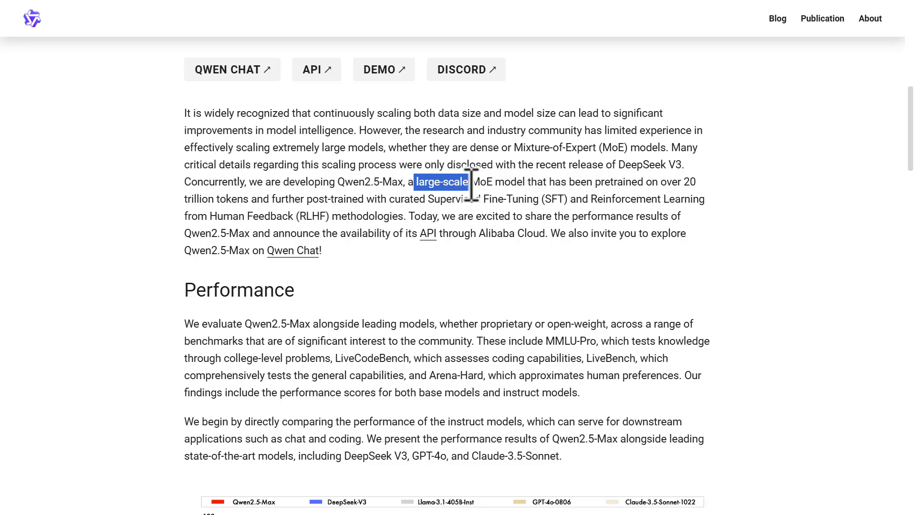
{"action": "left_click", "coordinate": [445, 263]}
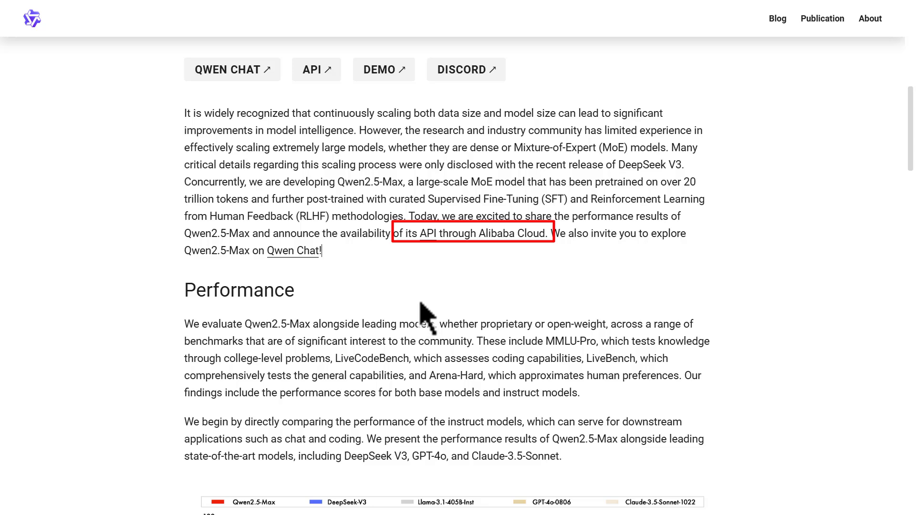
{"action": "left_click", "coordinate": [426, 236]}
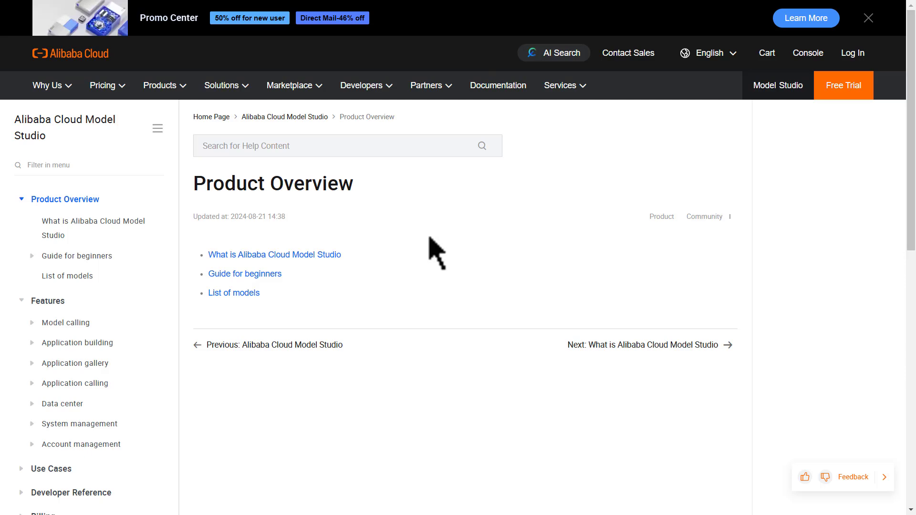
{"action": "scroll", "coordinate": [428, 240], "scroll_direction": "down", "scroll_amount": 1}
{"action": "scroll", "coordinate": [437, 252], "scroll_direction": "up", "scroll_amount": 1}
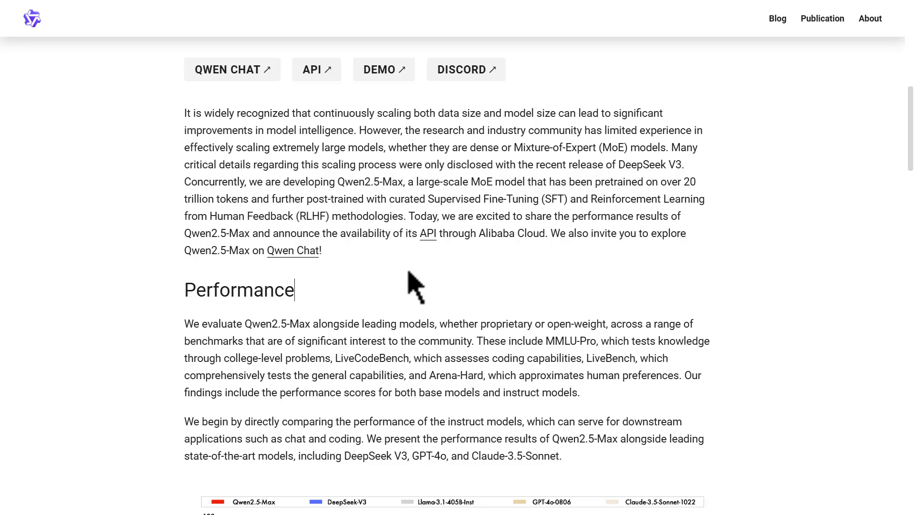
- Scroll down to the benchmark chart showing Arena-Hard 89.4 and LiveBench 62.2
{"action": "scroll", "coordinate": [409, 282], "scroll_direction": "down", "scroll_amount": 1}
{"action": "scroll", "coordinate": [411, 266], "scroll_direction": "down", "scroll_amount": 1}
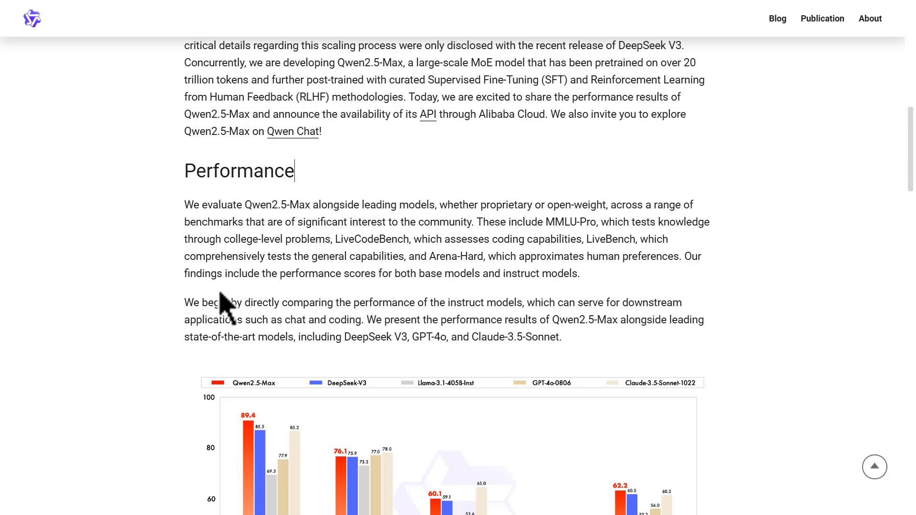
{"action": "scroll", "coordinate": [221, 293], "scroll_direction": "down", "scroll_amount": 6}
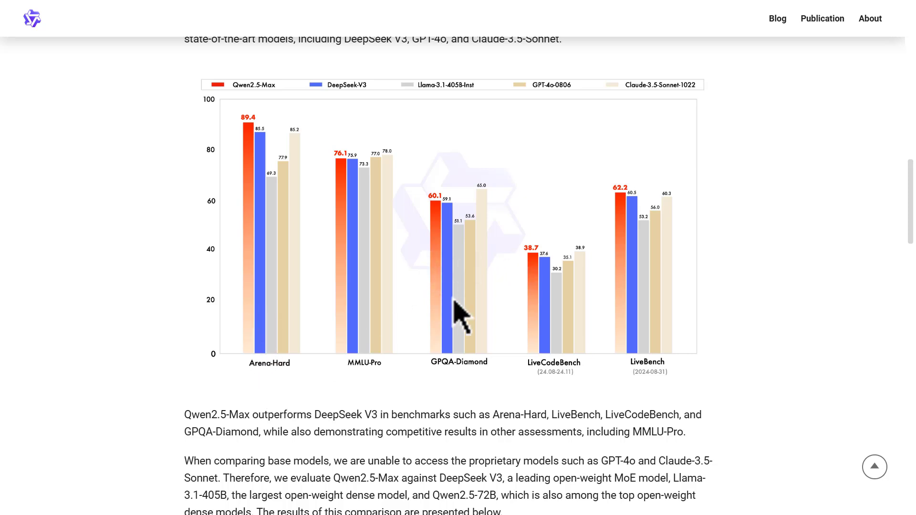
- Scroll past the base-model comparison table at the end of the post
{"action": "scroll", "coordinate": [455, 300], "scroll_direction": "down", "scroll_amount": 5}
{"action": "scroll", "coordinate": [619, 390], "scroll_direction": "down", "scroll_amount": 1}
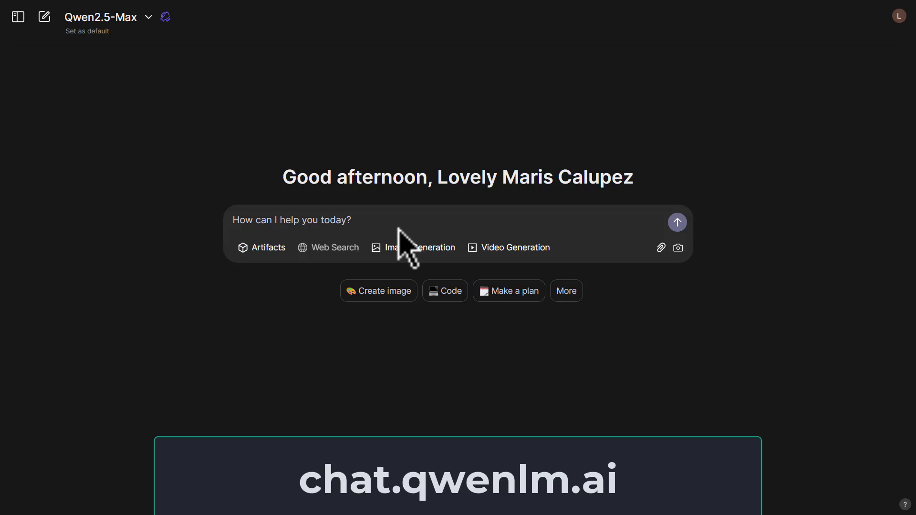
{"action": "left_click", "coordinate": [150, 18]}
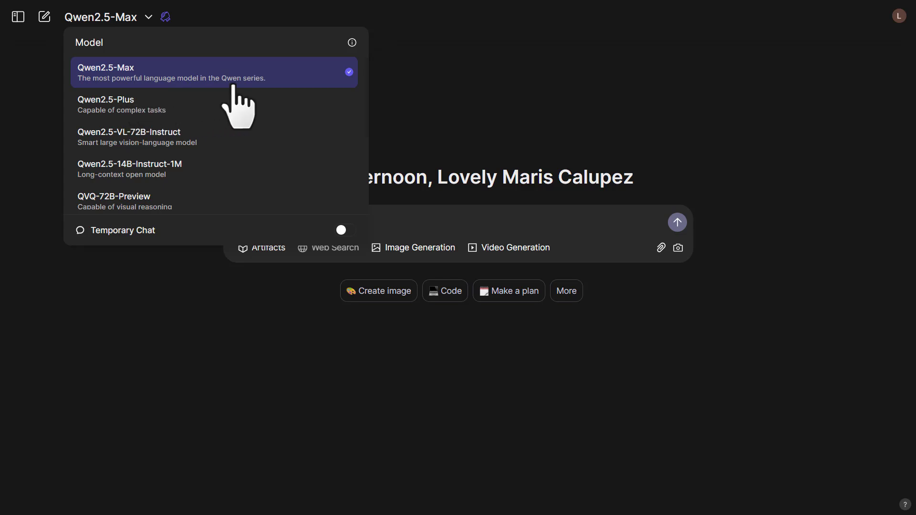
{"action": "left_click", "coordinate": [393, 71]}
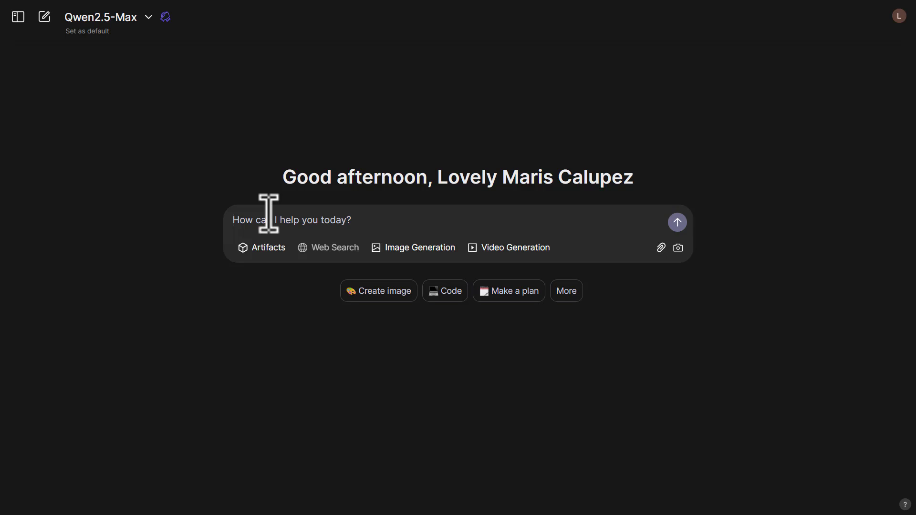
- Enter the prompt to create a landing page for the 'Teknikforce' channel and enable Artifacts
{"action": "type", "text": "cre"}
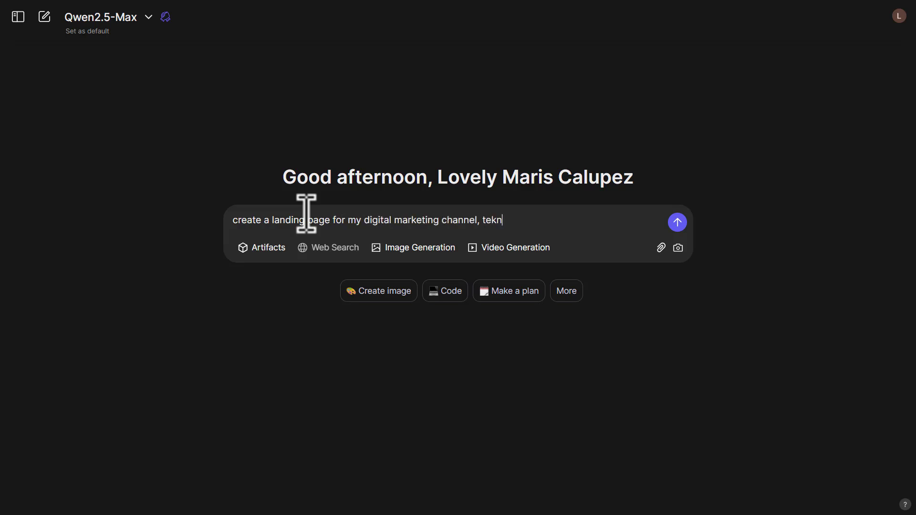
{"action": "key", "text": "ctrl+a"}
{"action": "type", "text": "Create a landing page for my digital marketing channel \"Teknikforce\""}
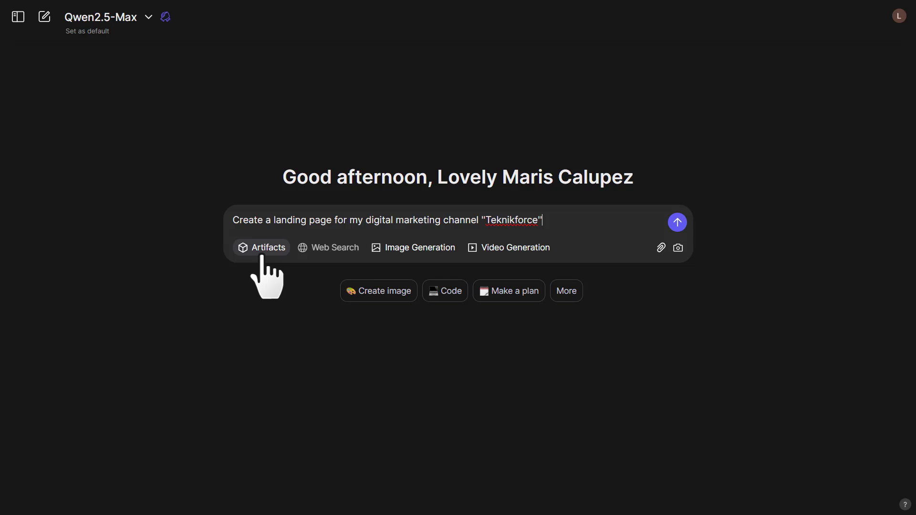
{"action": "left_click", "coordinate": [262, 258]}
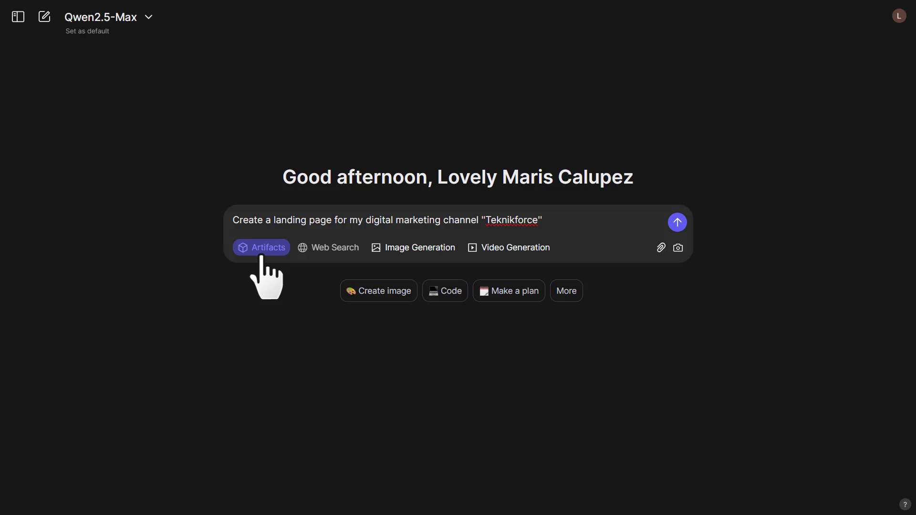
- Send the landing-page request and scroll the preview to the Our Services cards
{"action": "left_click", "coordinate": [677, 223]}
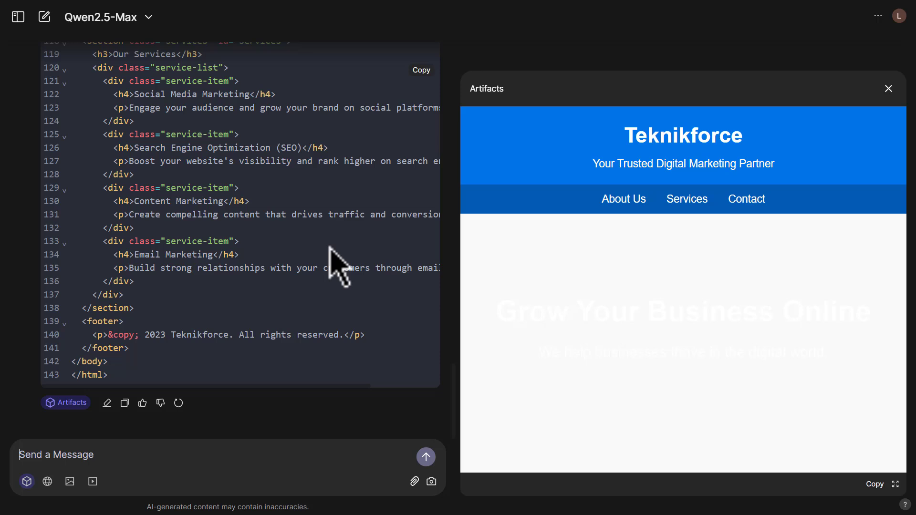
{"action": "scroll", "coordinate": [696, 305], "scroll_direction": "down", "scroll_amount": 8}
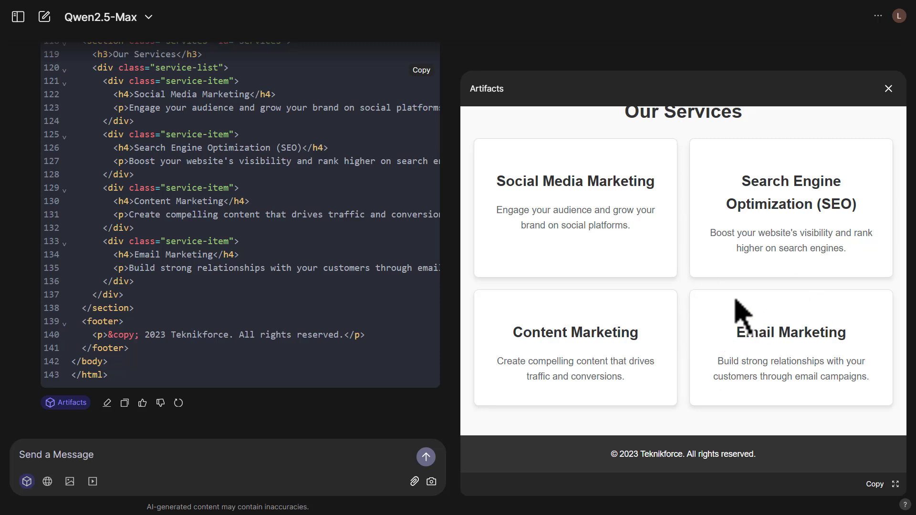
{"action": "scroll", "coordinate": [728, 267], "scroll_direction": "up", "scroll_amount": 1}
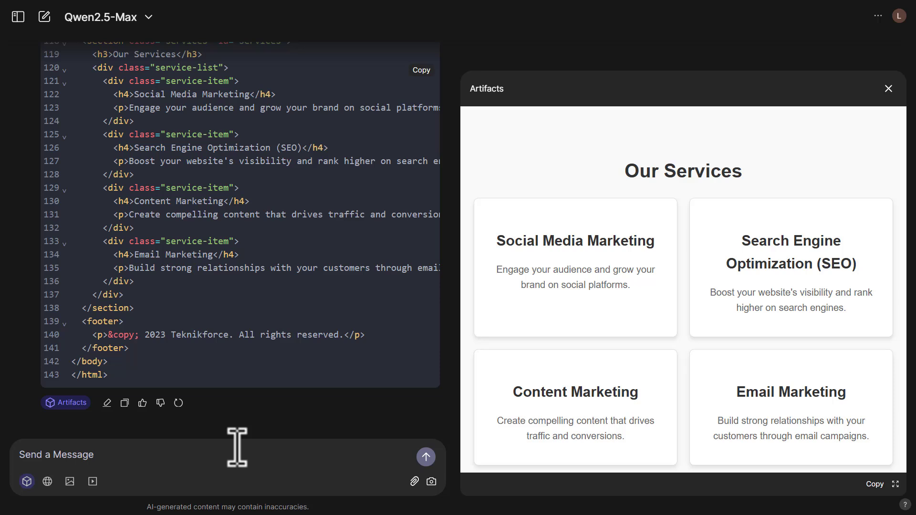
- Send a follow-up request to add a hover animation on the cards
{"action": "type", "text": "Add a hover nimation on th"}
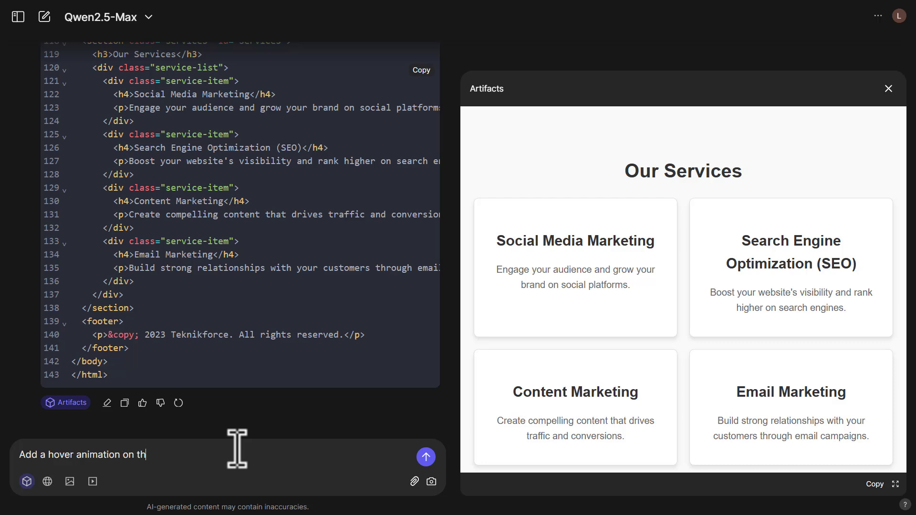
{"action": "type", "text": "s"}
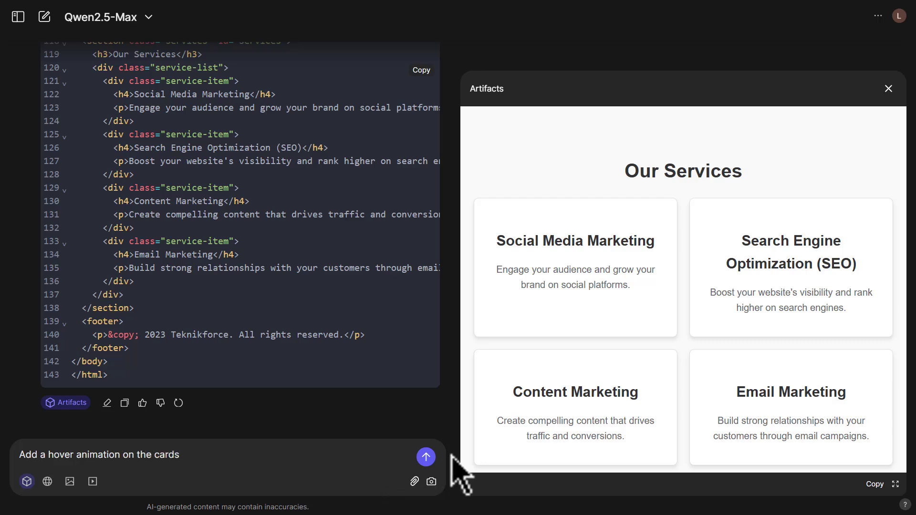
{"action": "left_click", "coordinate": [426, 456]}
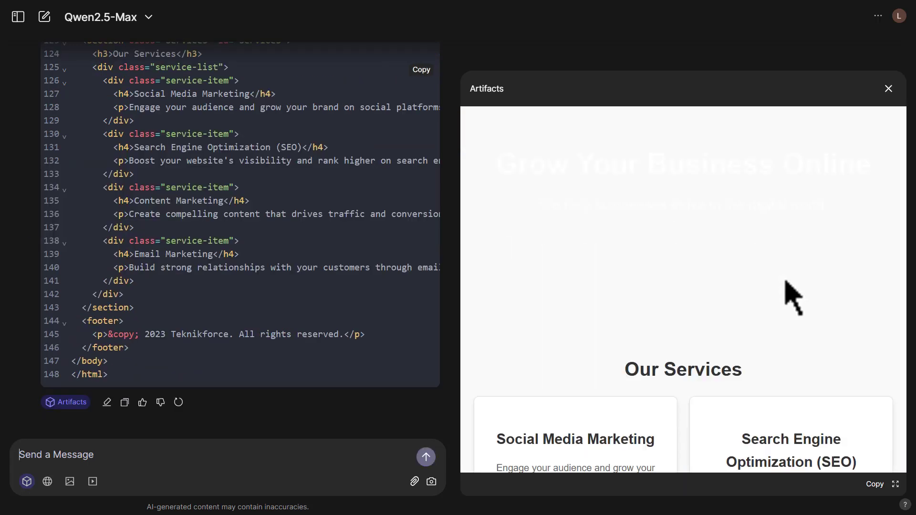
- Scroll to the '© 2023 Teknikforce' copyright line, highlight it, and show past chats
{"action": "scroll", "coordinate": [787, 297], "scroll_direction": "down", "scroll_amount": 3}
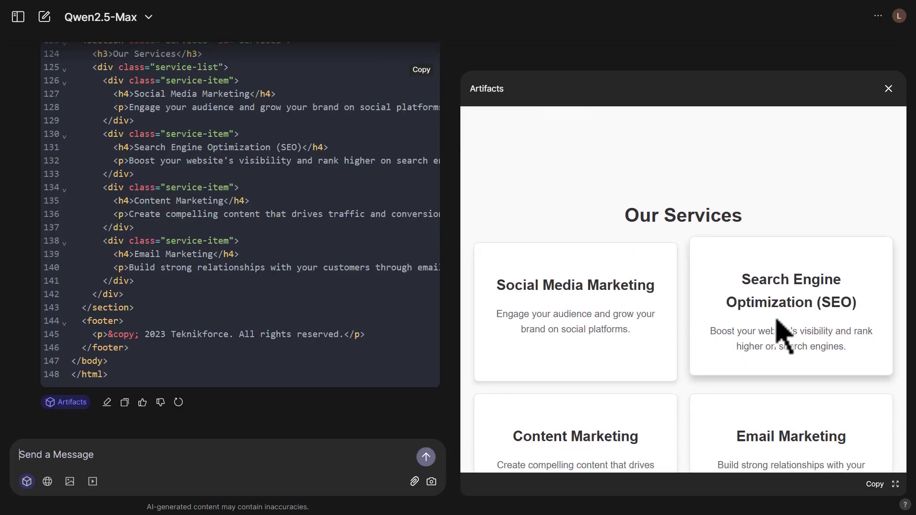
{"action": "scroll", "coordinate": [777, 323], "scroll_direction": "down", "scroll_amount": 2}
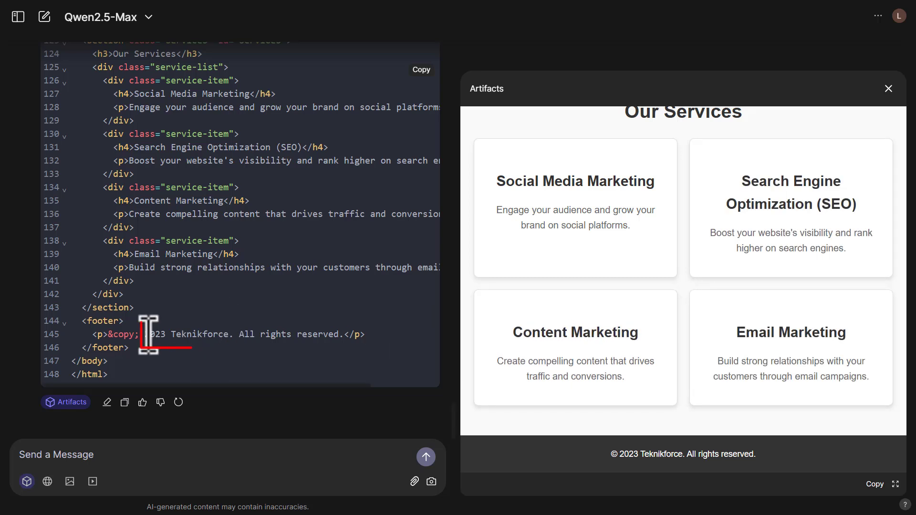
{"action": "left_click_drag", "start_coordinate": [144, 334], "coordinate": [227, 334]}
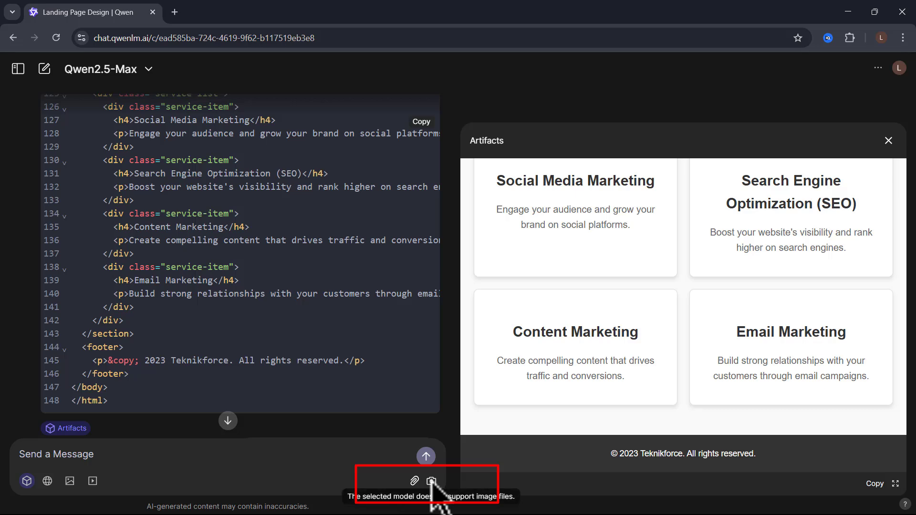
{"action": "left_click", "coordinate": [18, 69]}
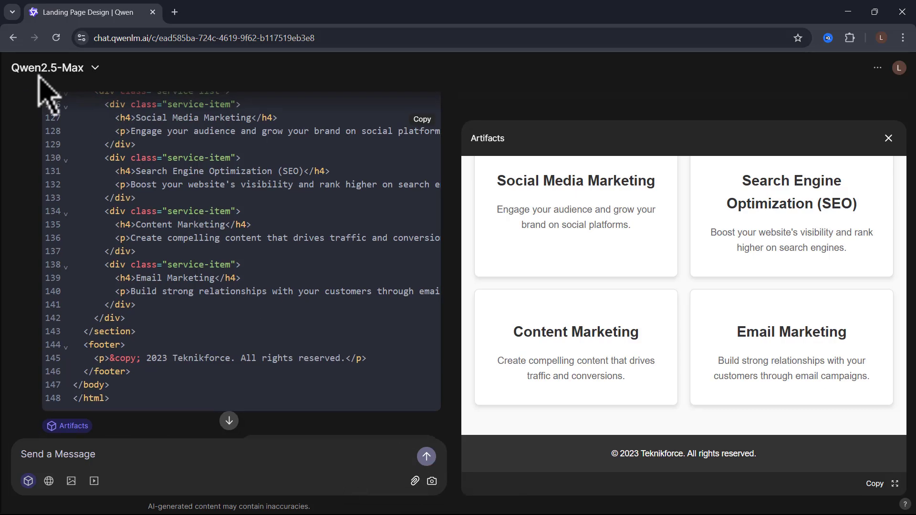
- In a new chat with image generation on, generate 'A golden cat' and preview it enlarged
{"action": "left_click", "coordinate": [88, 106]}
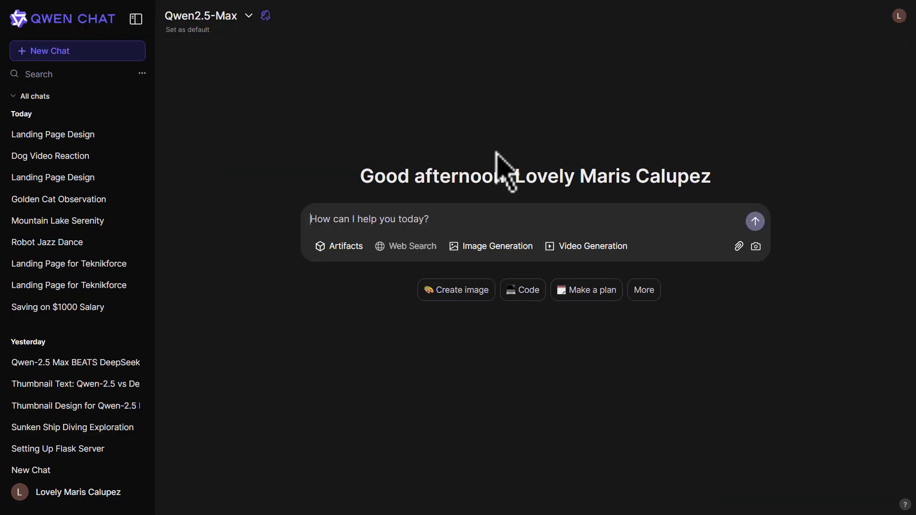
{"action": "left_click", "coordinate": [481, 248]}
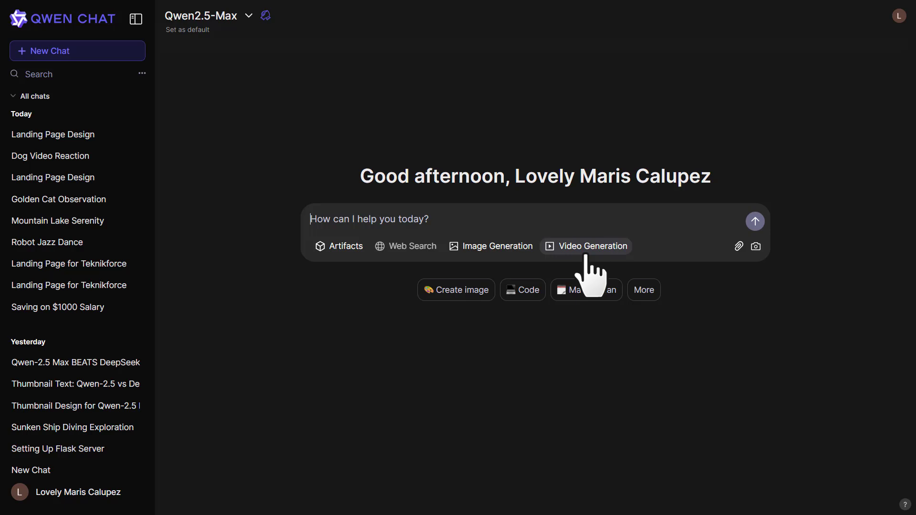
{"action": "left_click", "coordinate": [491, 254]}
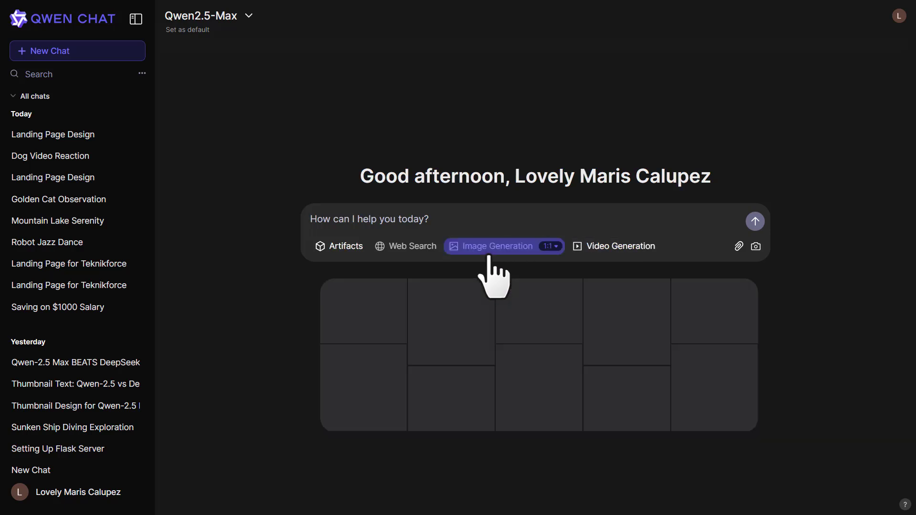
{"action": "left_click", "coordinate": [423, 224]}
{"action": "type", "text": "A golden cat"}
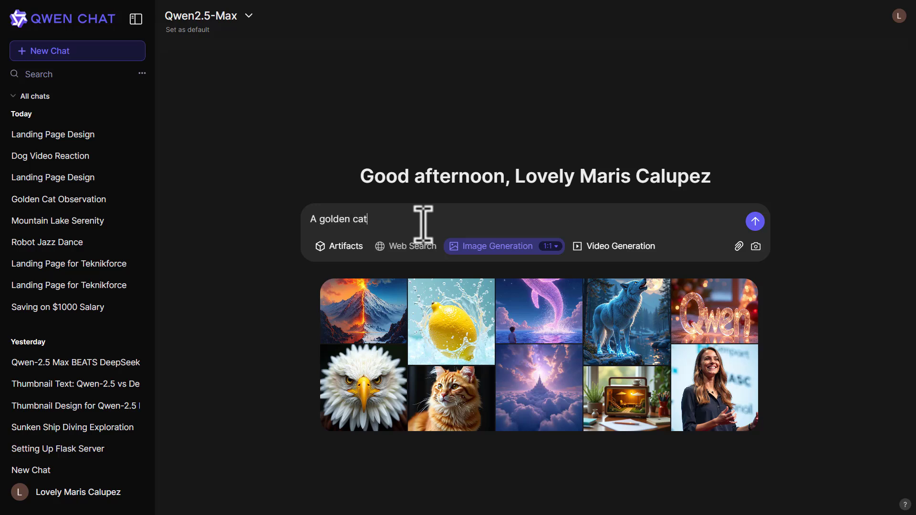
{"action": "left_click", "coordinate": [755, 223]}
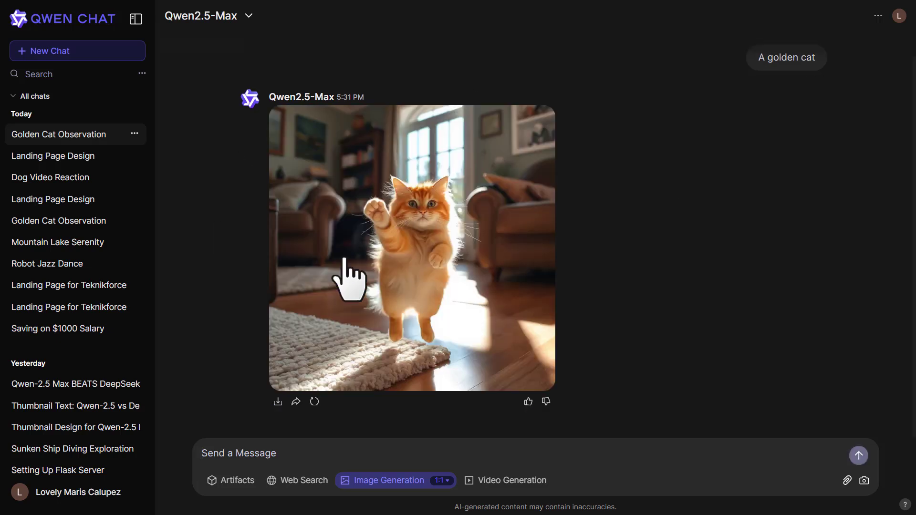
{"action": "left_click", "coordinate": [416, 242]}
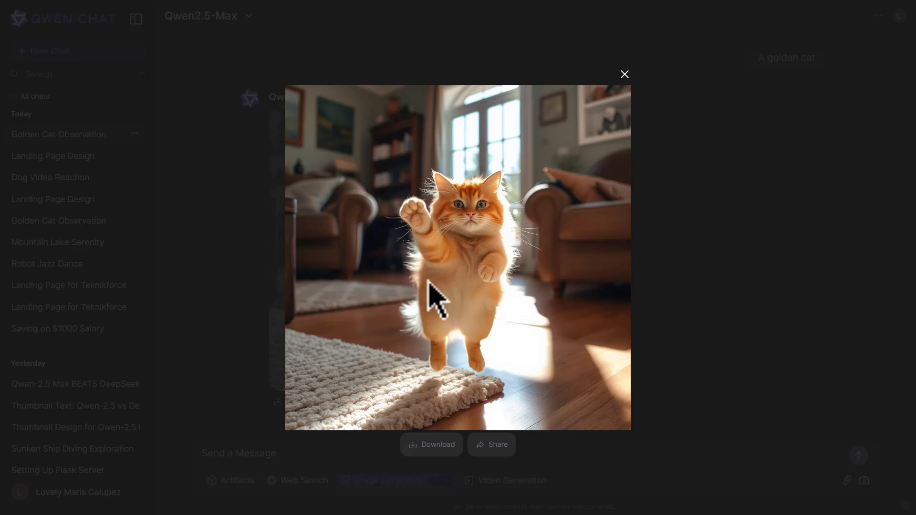
{"action": "left_click", "coordinate": [622, 75]}
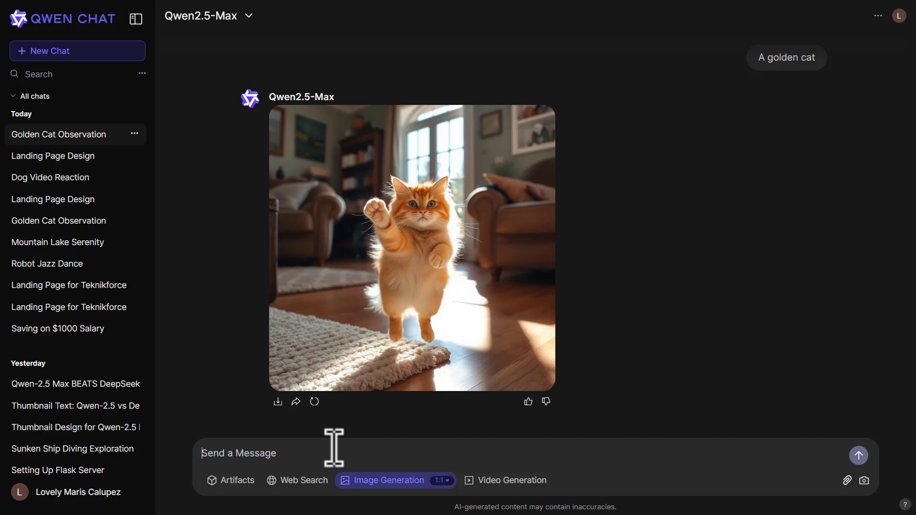
- Generate an image of a well-known politician holding a '#Teknikforce' sign and view it enlarged
{"action": "type", "text": "Donald Trump holding the sign, Teknikforce"}
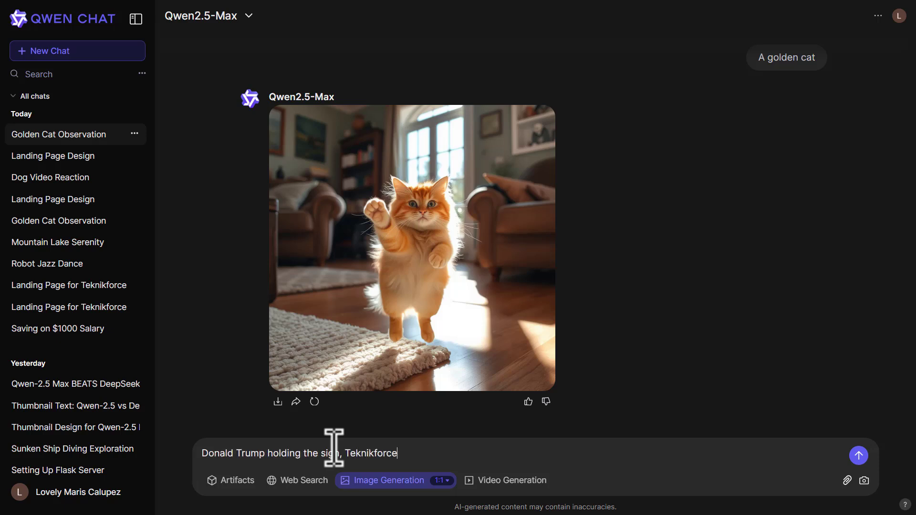
{"action": "left_click", "coordinate": [859, 455]}
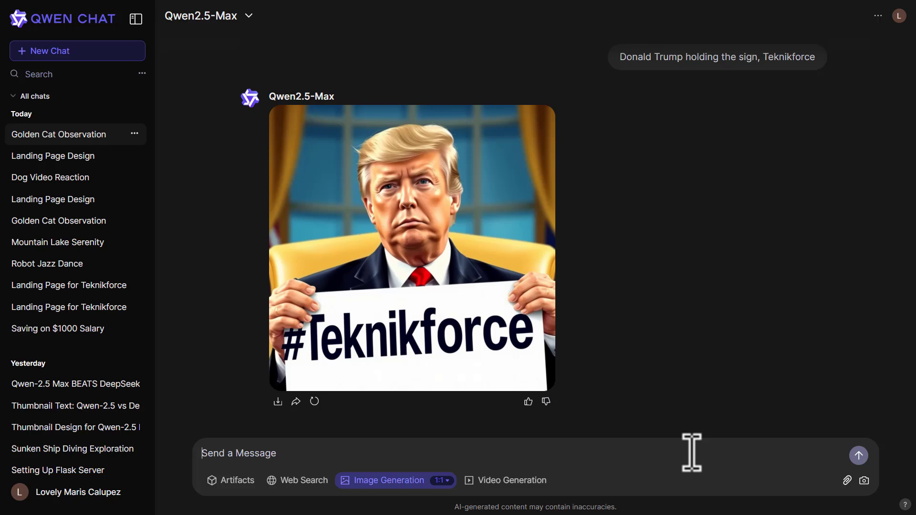
{"action": "left_click", "coordinate": [470, 265]}
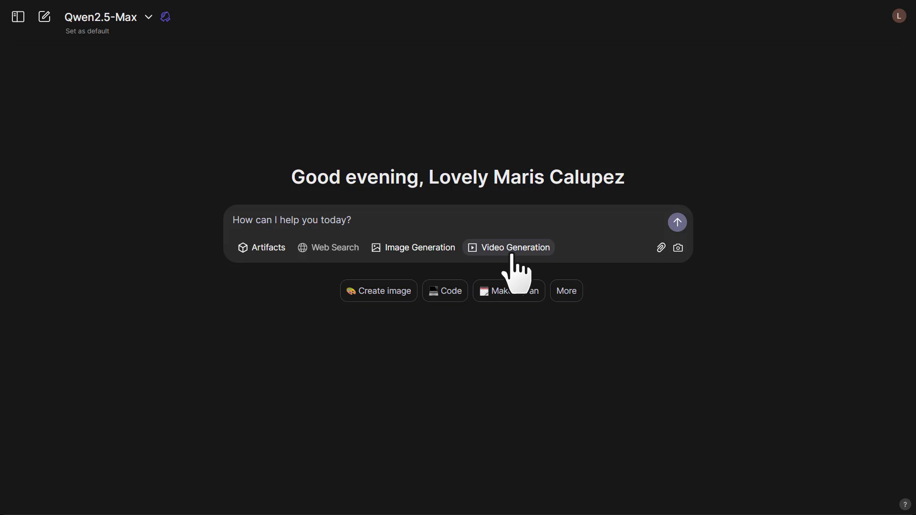
- Turn on video generation and send the prompt 'a video of a dog'
{"action": "left_click", "coordinate": [513, 248]}
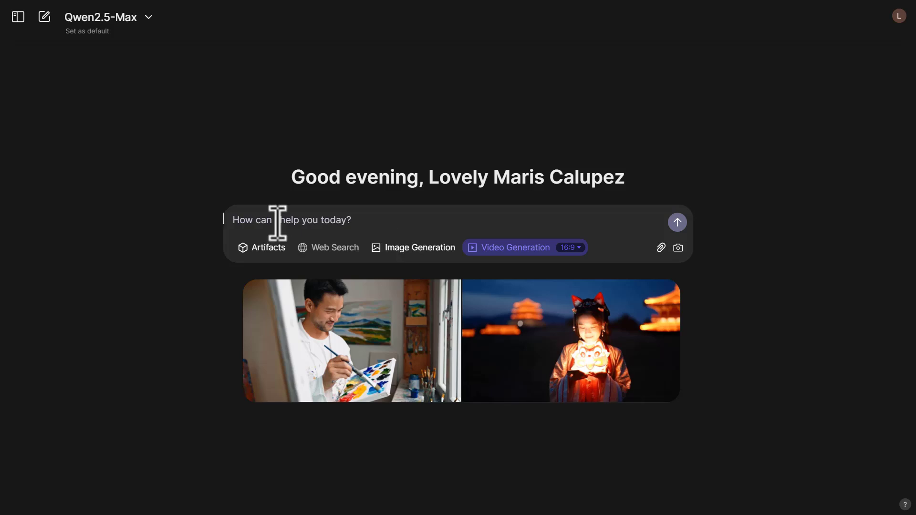
{"action": "type", "text": "a"}
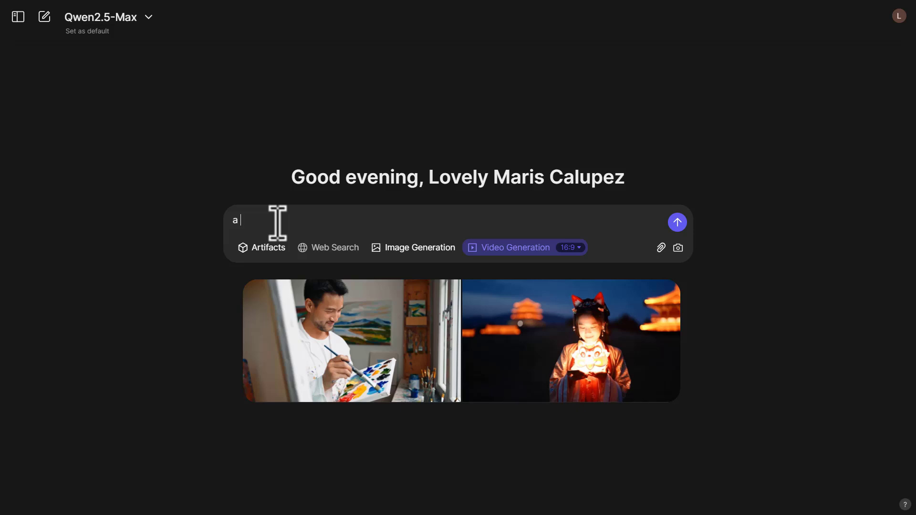
{"action": "type", "text": " video of a dog"}
{"action": "left_click", "coordinate": [678, 222]}
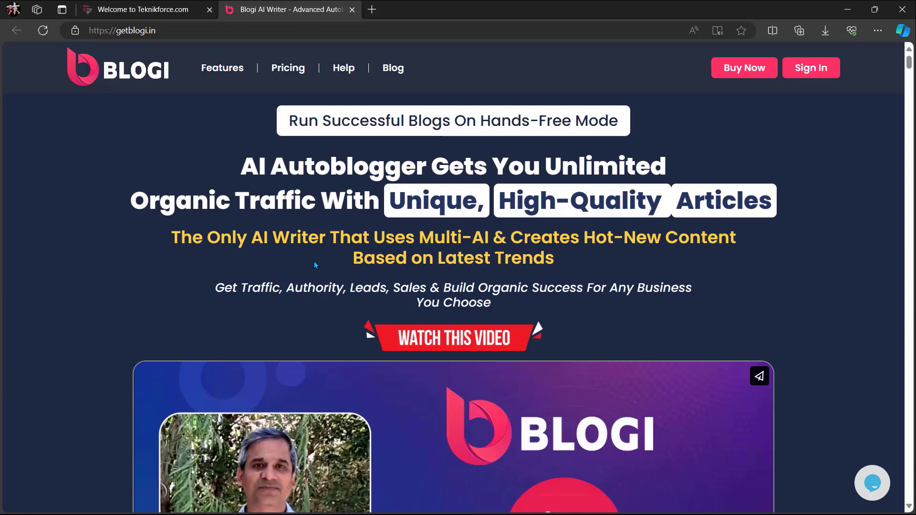
- Scroll the getblogi.in homepage down to the automatic WordPress posting section
{"action": "scroll", "coordinate": [314, 262], "scroll_direction": "down", "scroll_amount": 10}
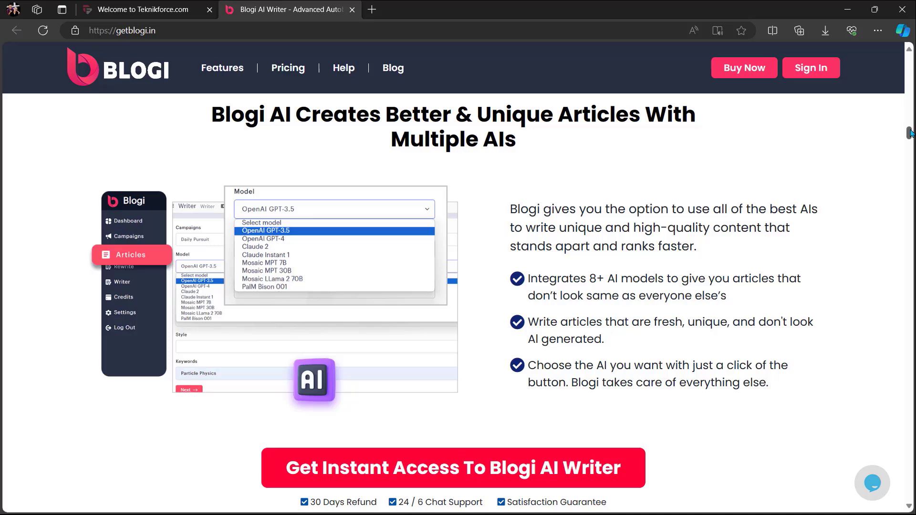
{"action": "scroll", "coordinate": [453, 301], "scroll_direction": "down", "scroll_amount": 7}
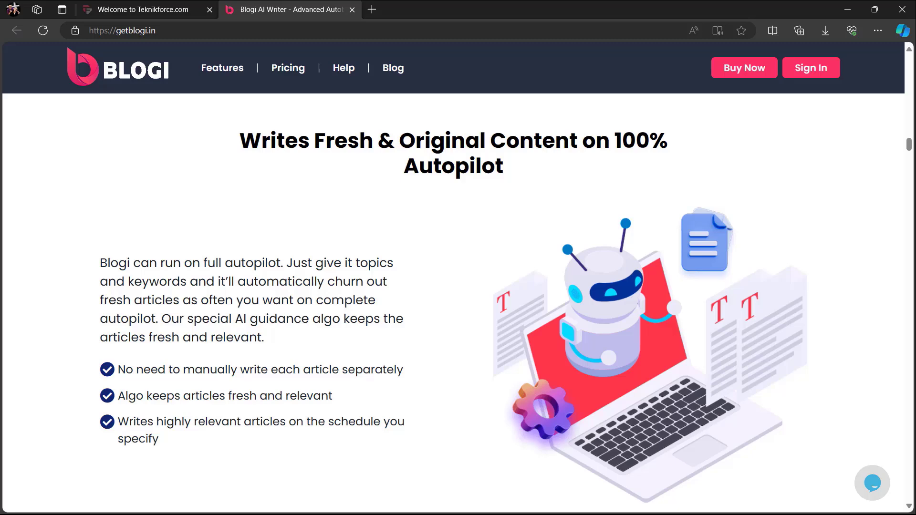
{"action": "scroll", "coordinate": [453, 286], "scroll_direction": "down", "scroll_amount": 5}
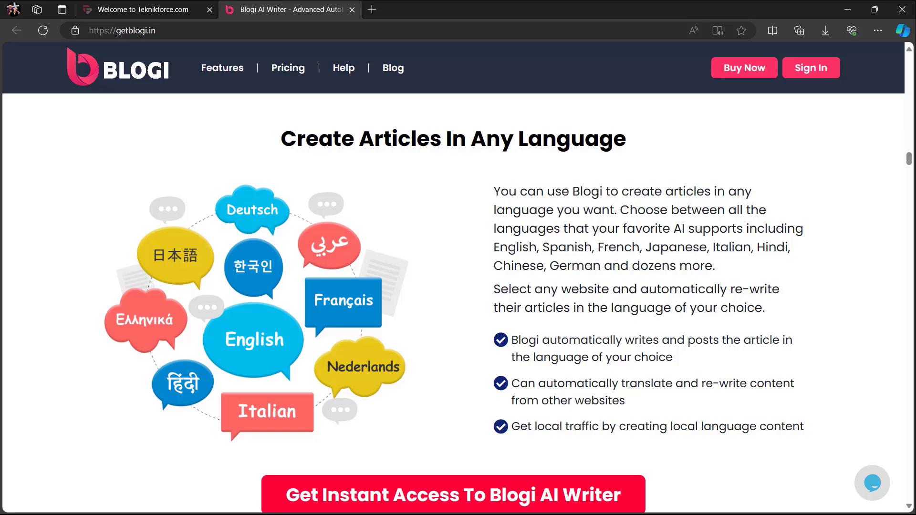
{"action": "scroll", "coordinate": [453, 286], "scroll_direction": "down", "scroll_amount": 5}
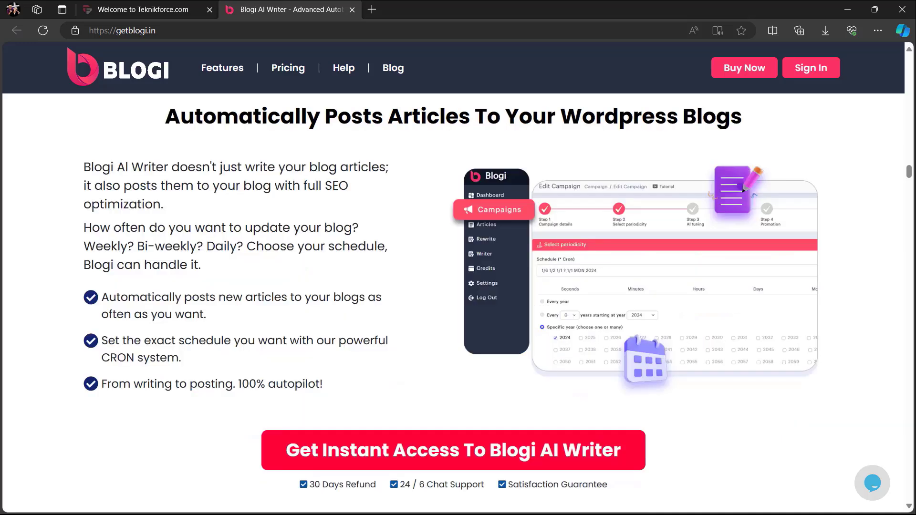